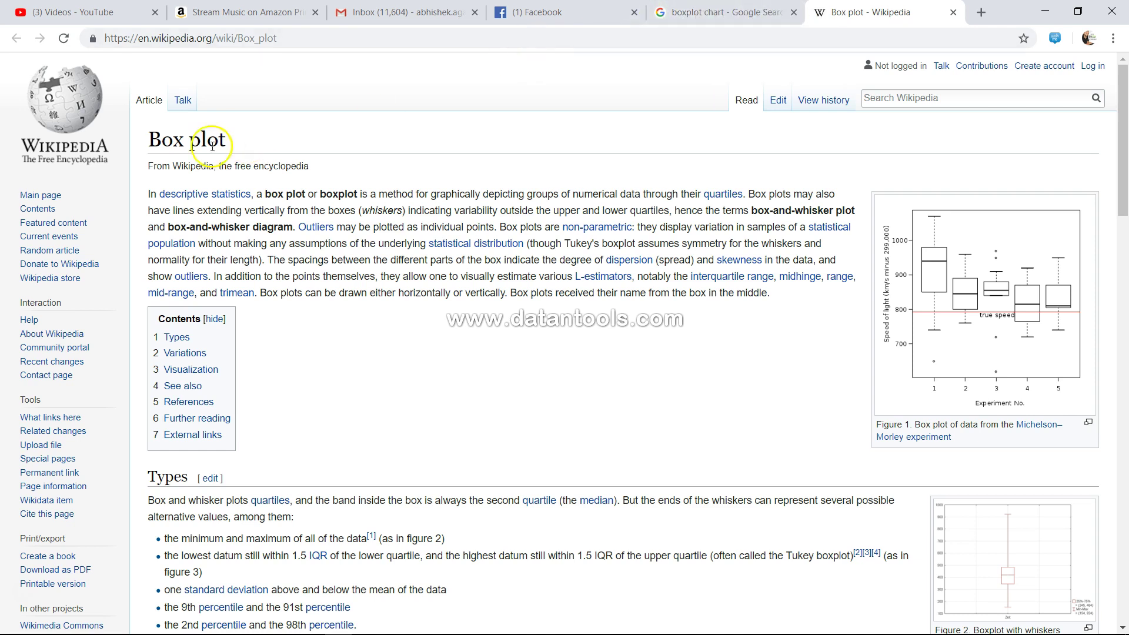
- Read Wikipedia's Box plot article through Types and Variations, then switch to Qlik Sense Desktop
drag(152, 141, 234, 145)
click(239, 146)
scroll(386, 350, down, 5)
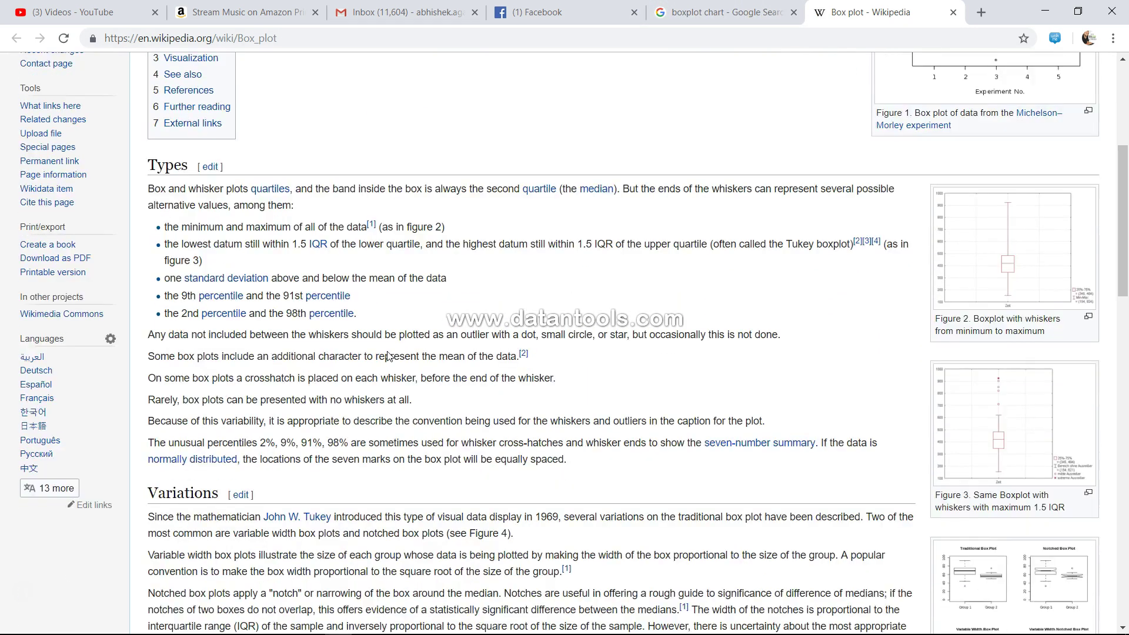
scroll(387, 355, down, 1)
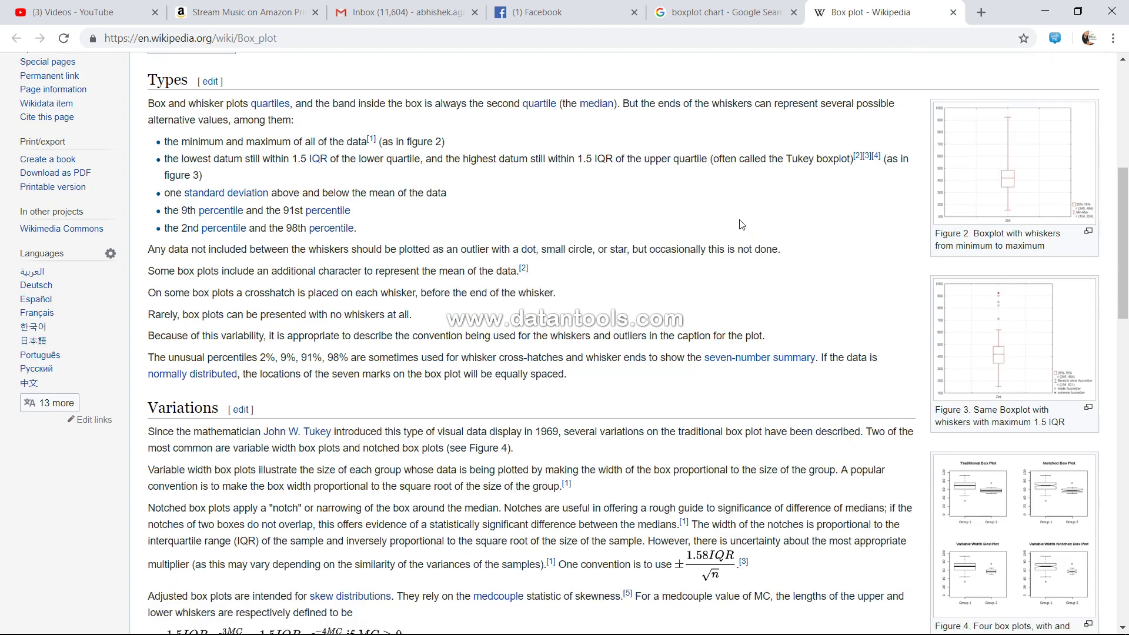
scroll(740, 224, down, 4)
scroll(740, 224, up, 5)
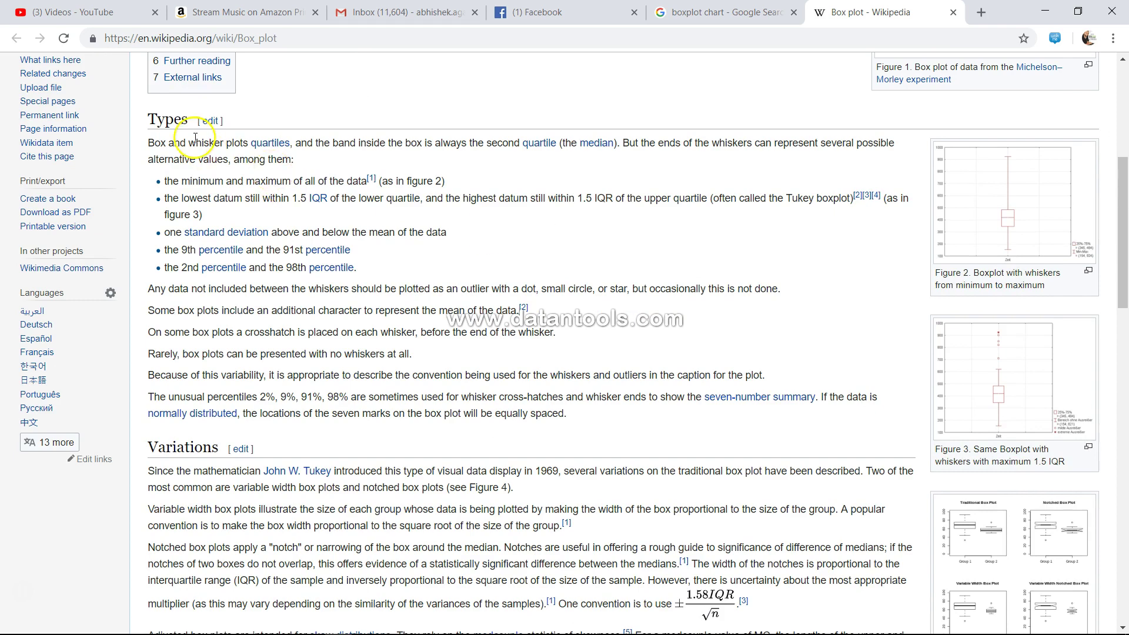
scroll(247, 347, down, 4)
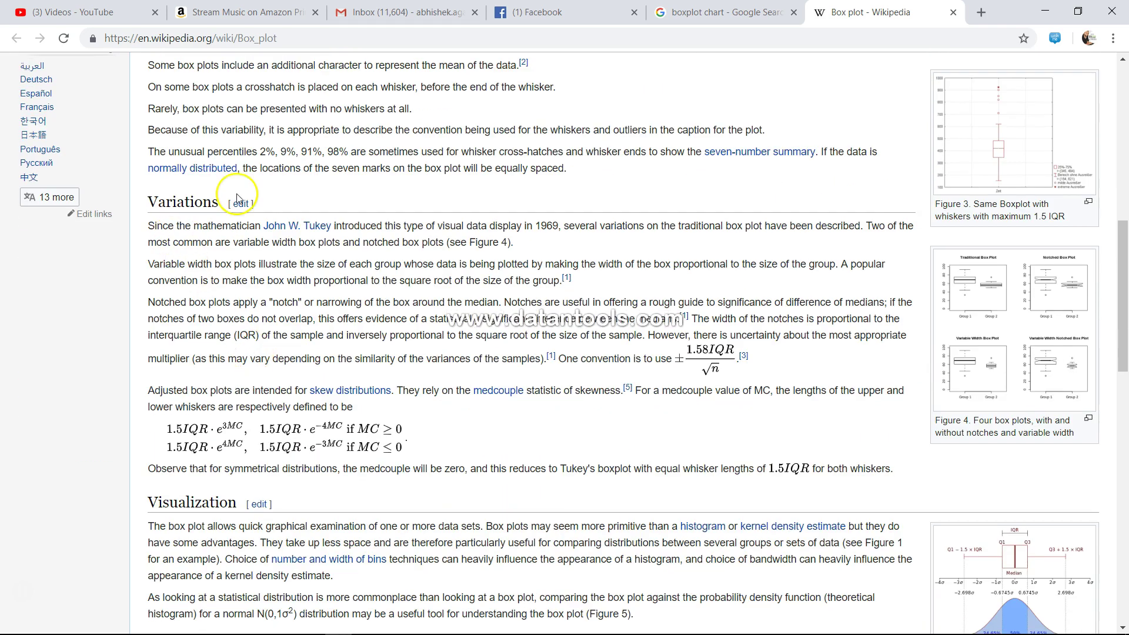
scroll(237, 198, down, 7)
scroll(237, 198, up, 20)
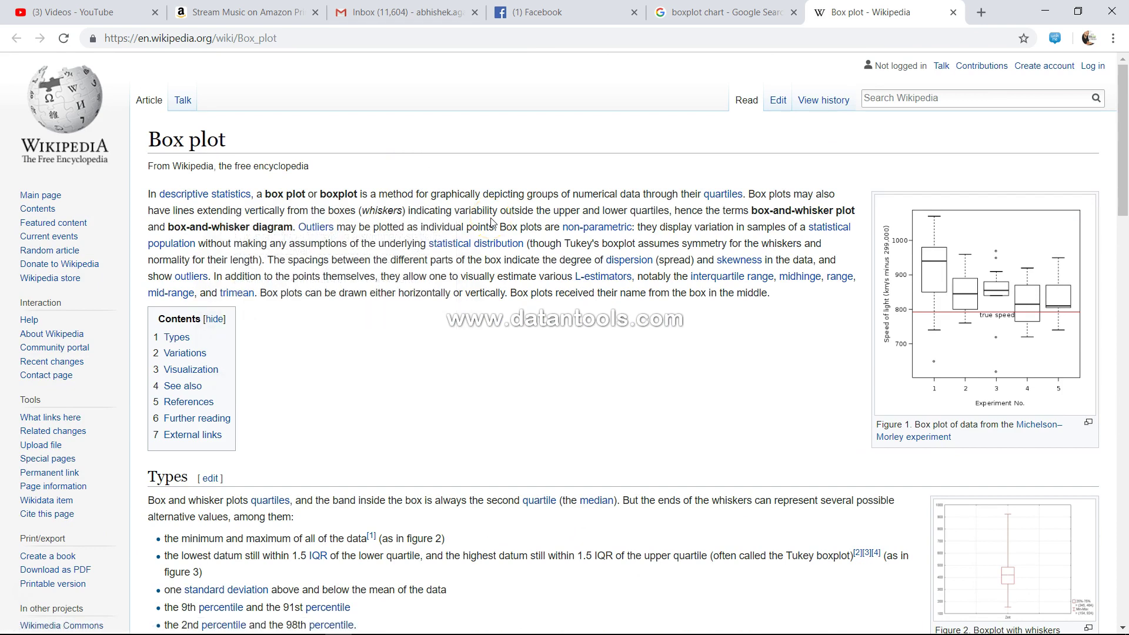
key(alt+Tab)
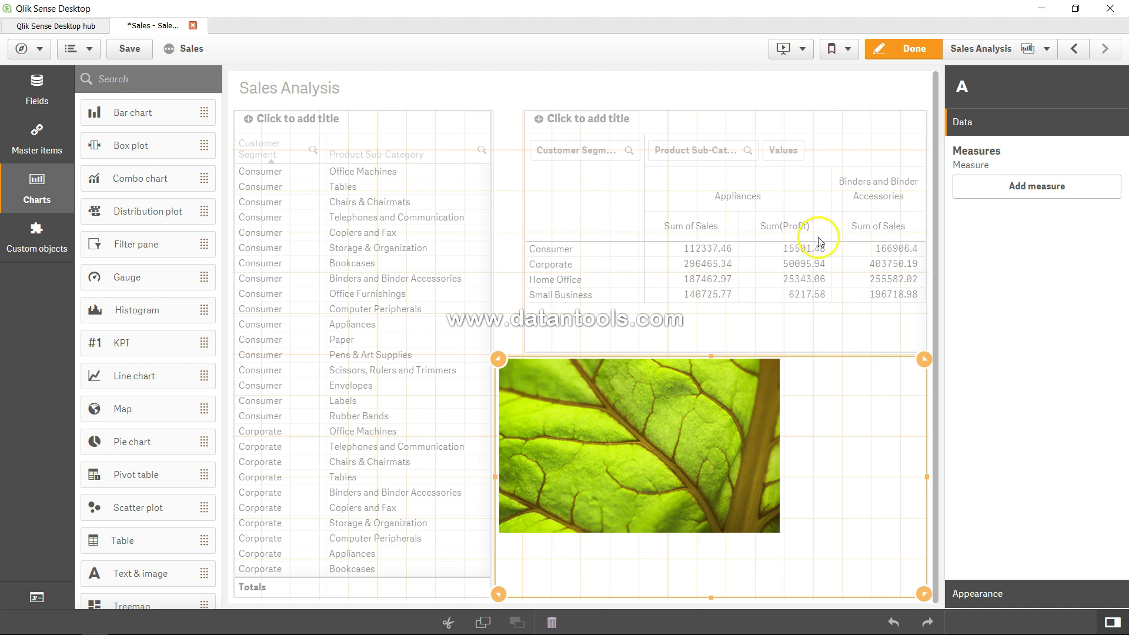
- Delete the leaf image from the lower-right object and replace that object with an empty box plot
click(862, 433)
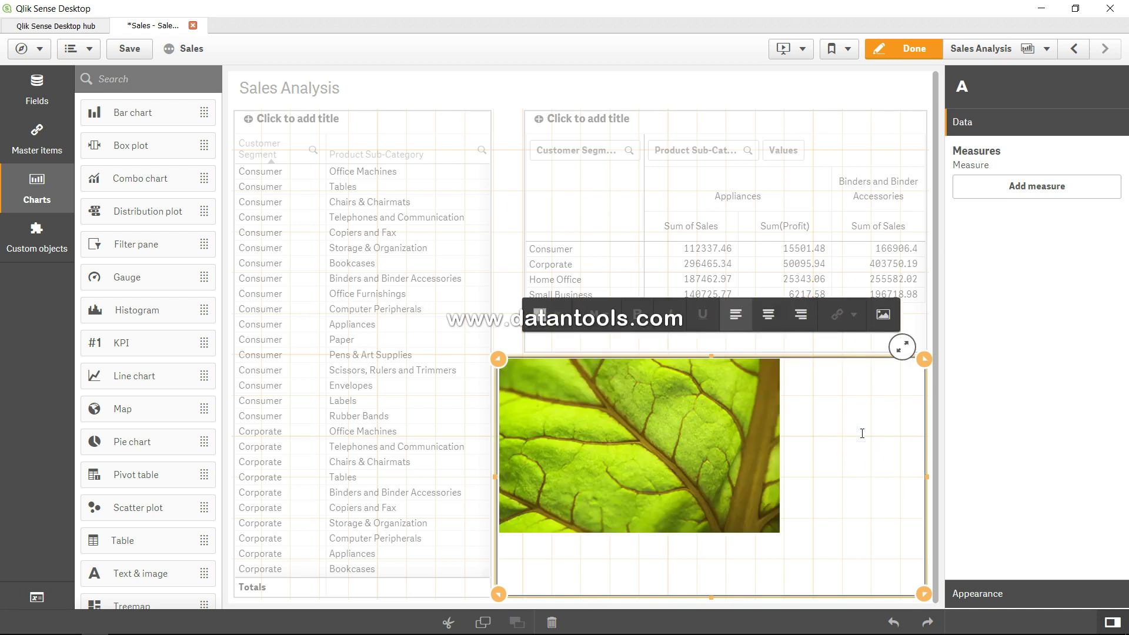
key(BackSpace)
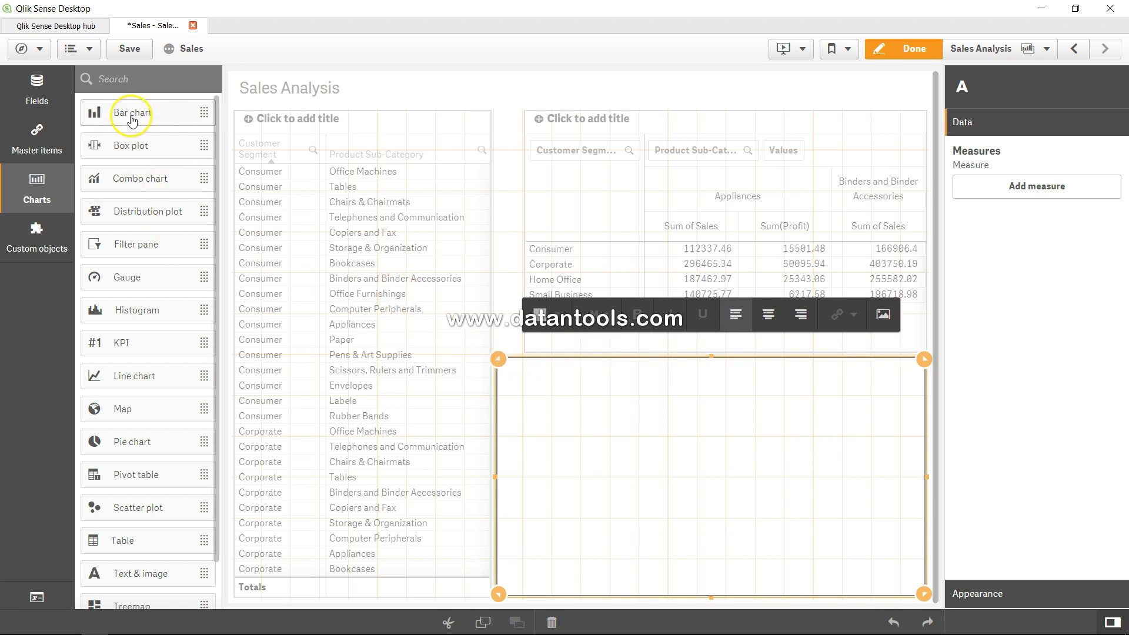
drag(135, 146, 625, 486)
click(647, 463)
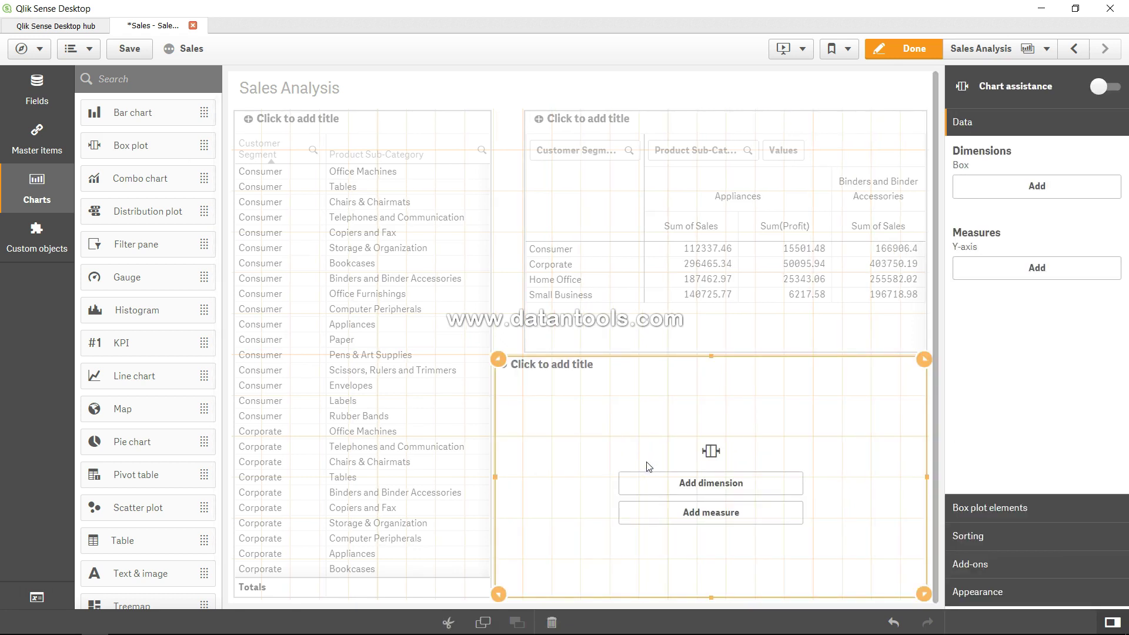
- Give the box plot a Customer Name dimension and a Sum of Sales measure, then finish editing
click(682, 486)
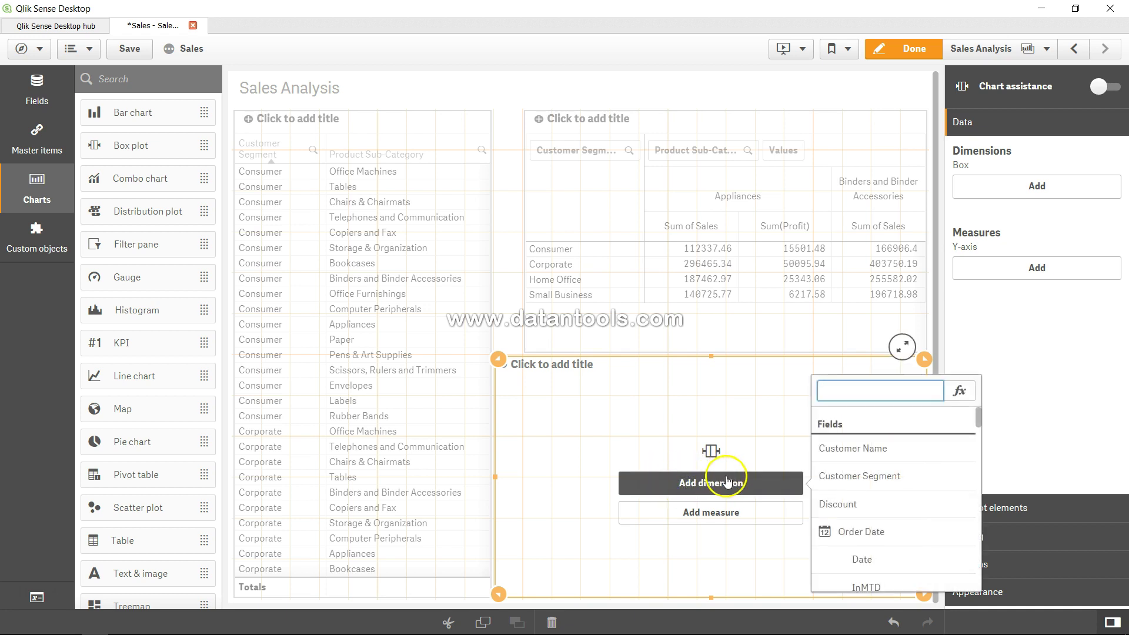
click(855, 453)
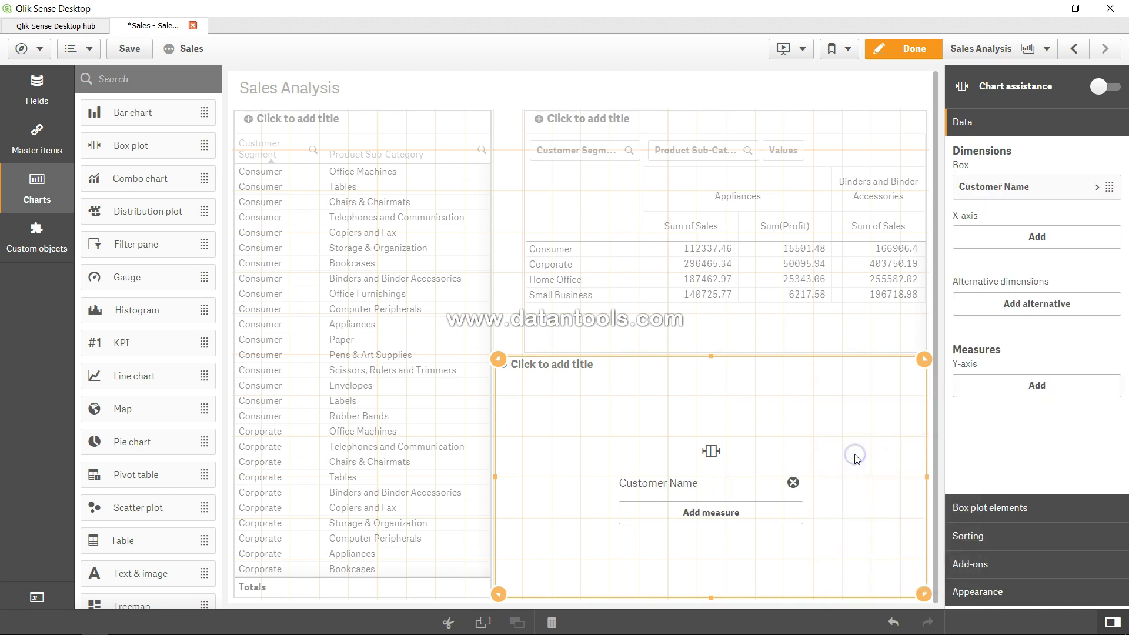
click(712, 515)
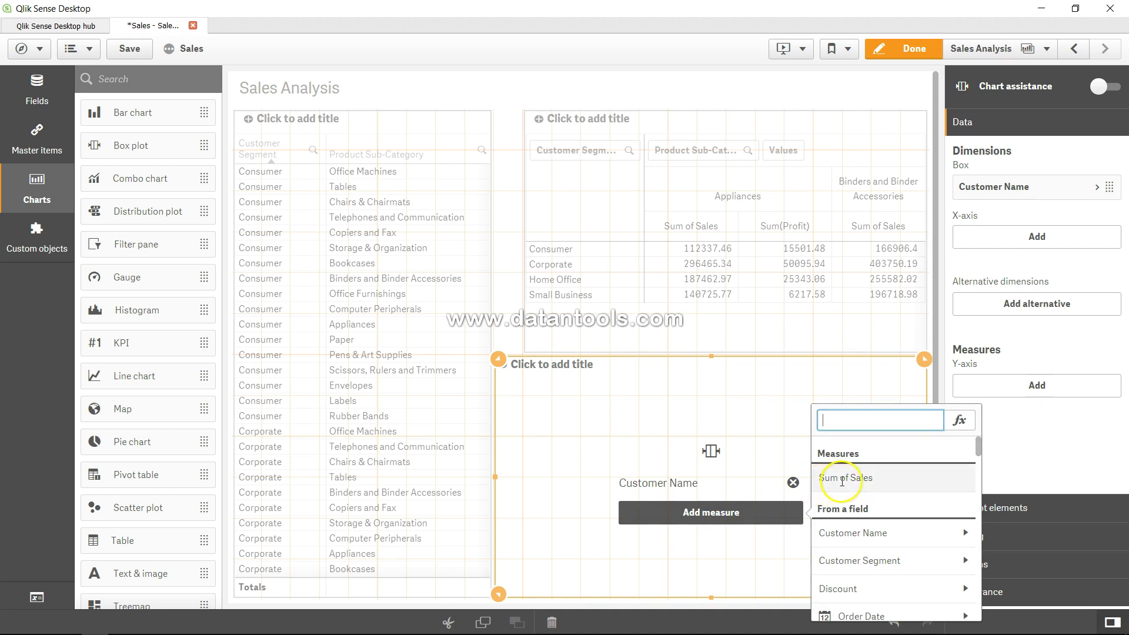
click(842, 479)
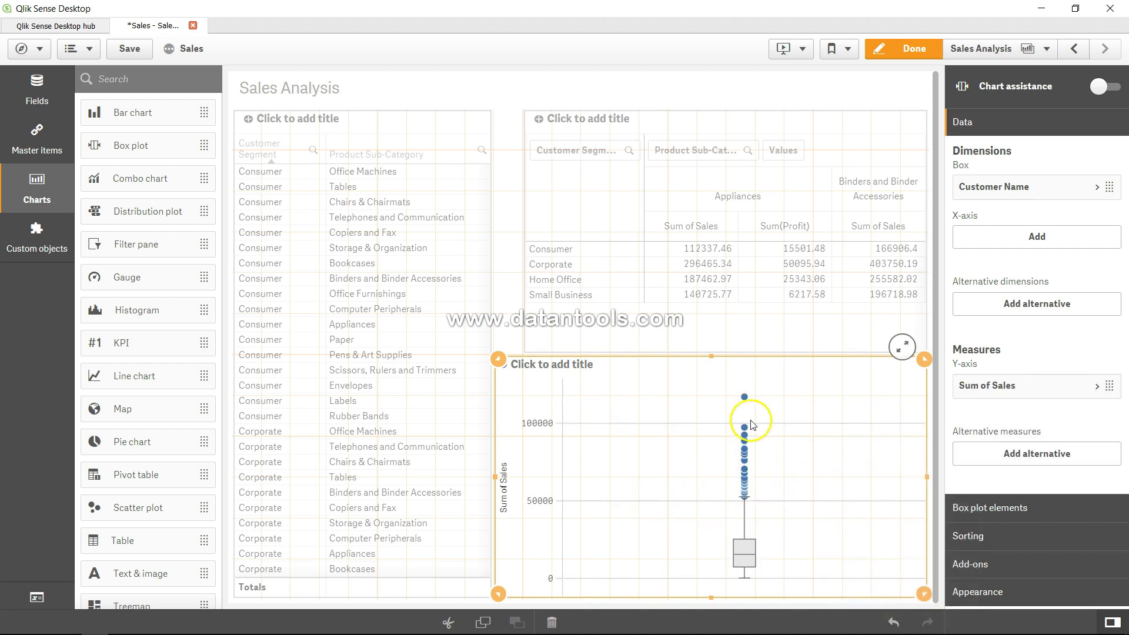
click(915, 48)
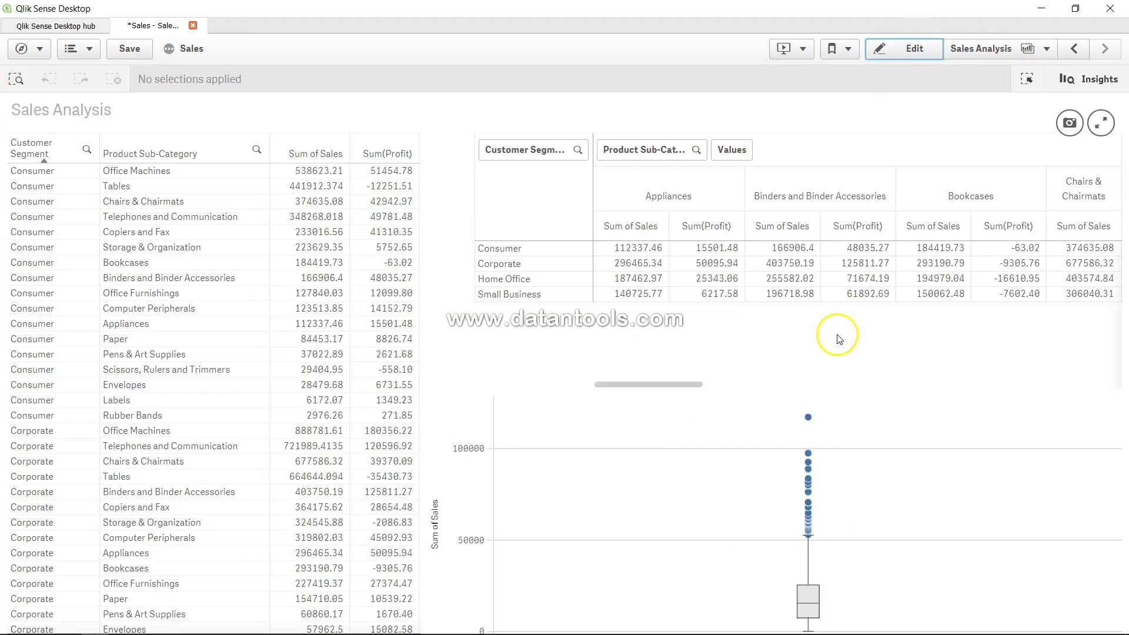
- Inspect the box plot statistics showing median 15.29k and outliers above 50000, then dismiss the tooltip
mouse_move(819, 561)
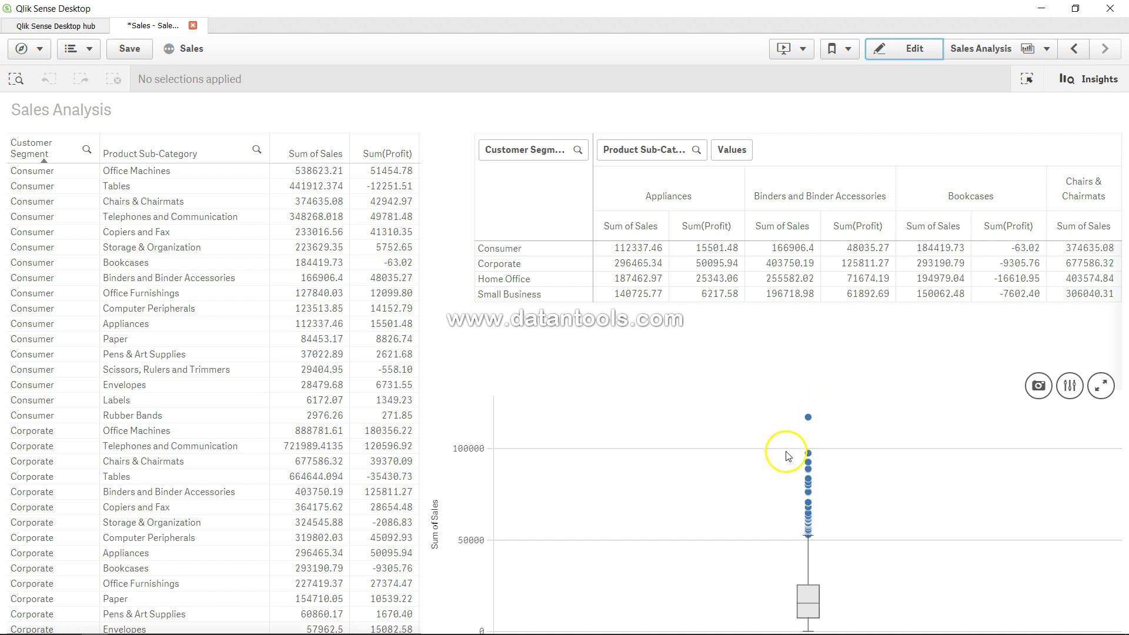
mouse_move(808, 419)
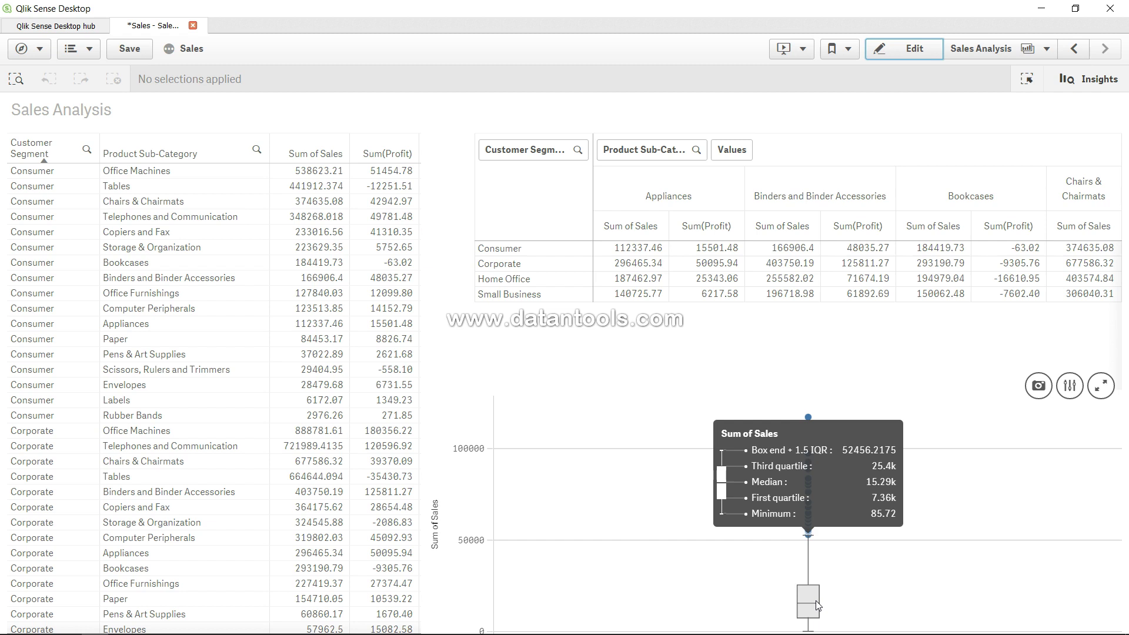
click(825, 580)
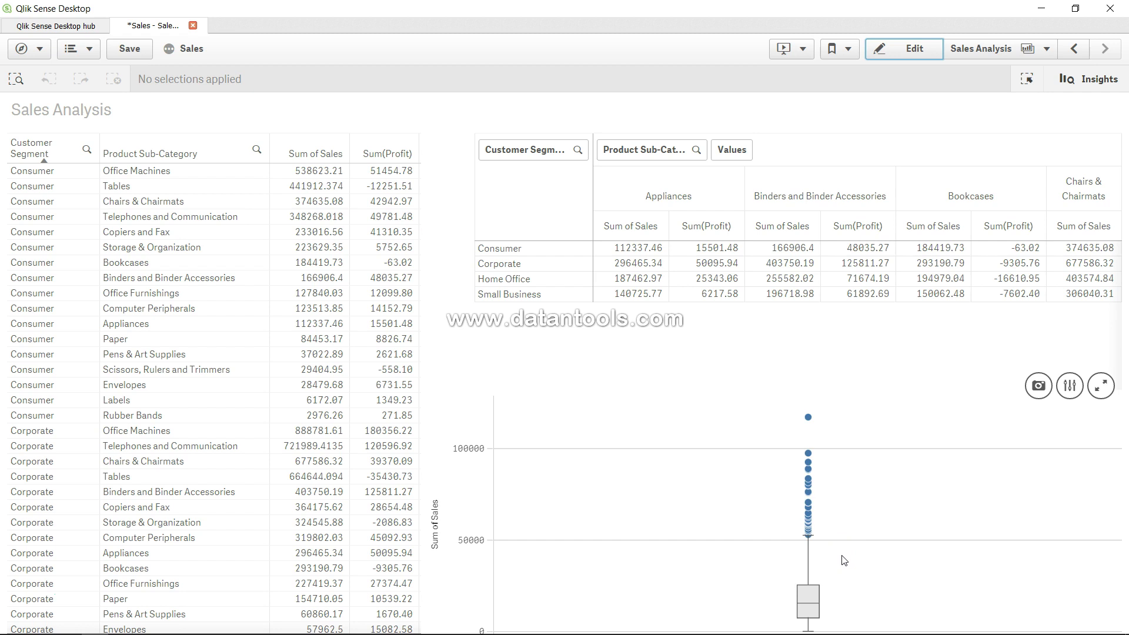
- Add Customer Segment as the box plot's x-axis dimension so it shows four boxes
click(917, 51)
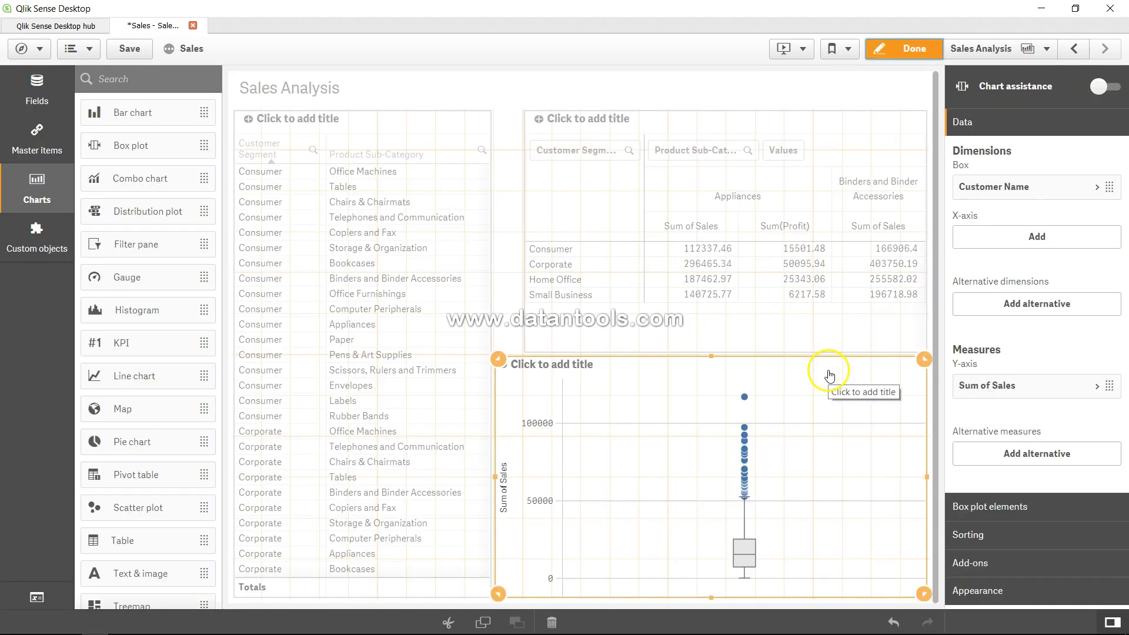
click(1001, 187)
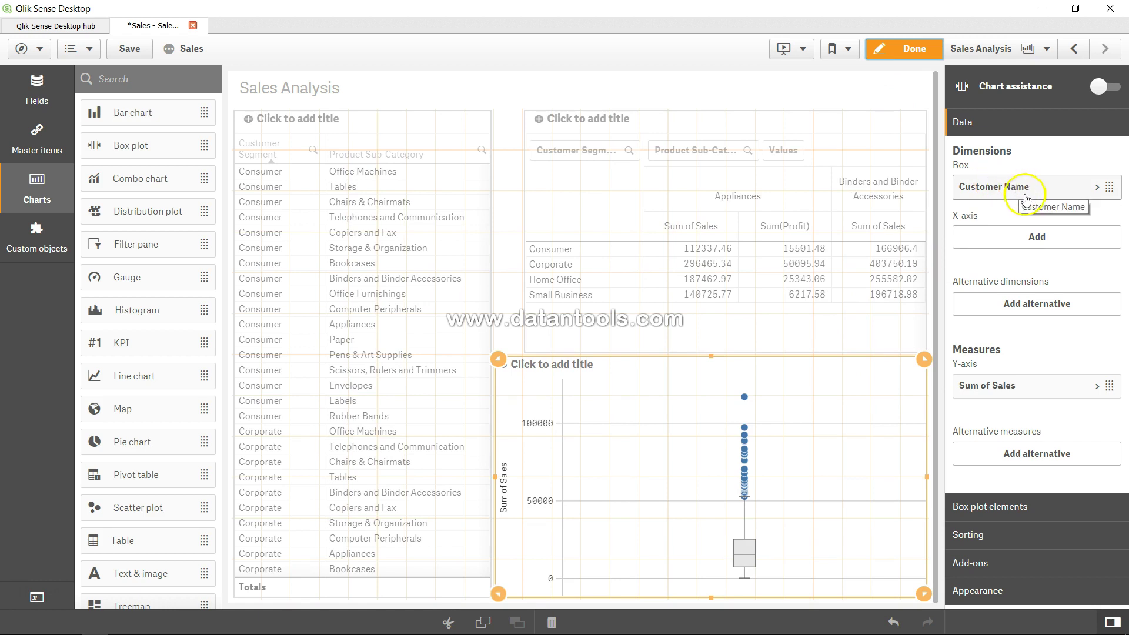
click(1031, 239)
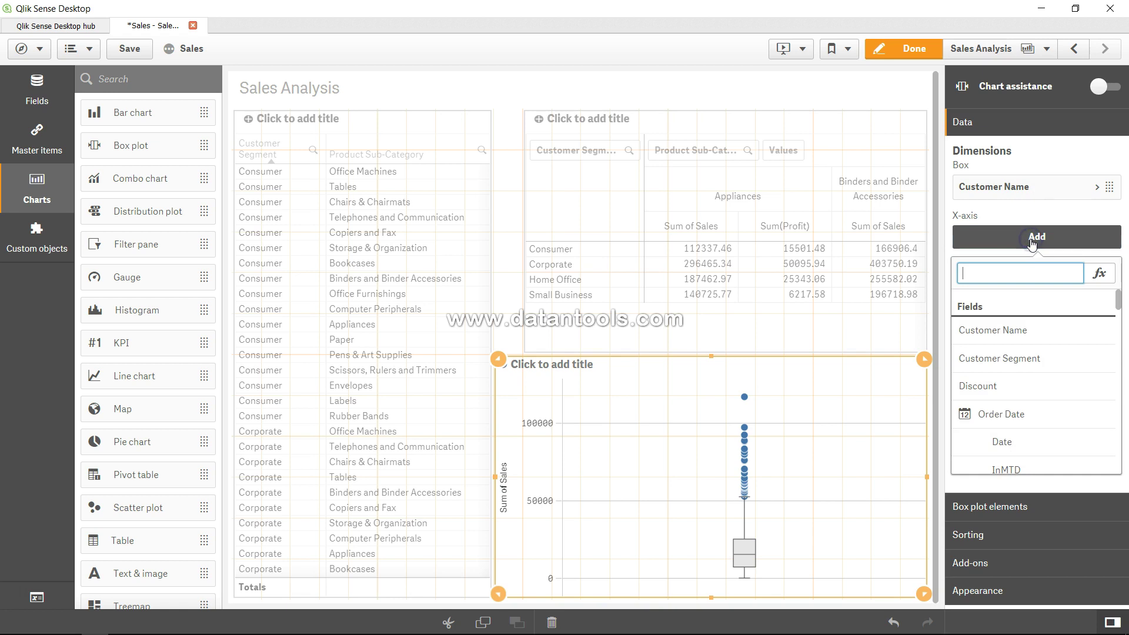
click(1020, 364)
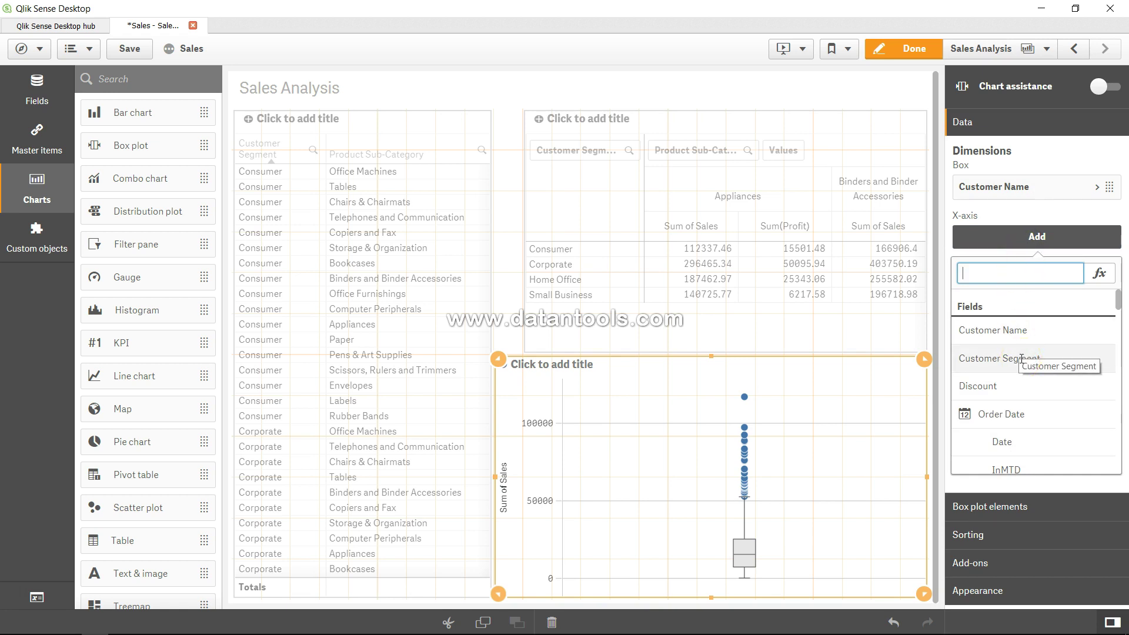
click(1021, 358)
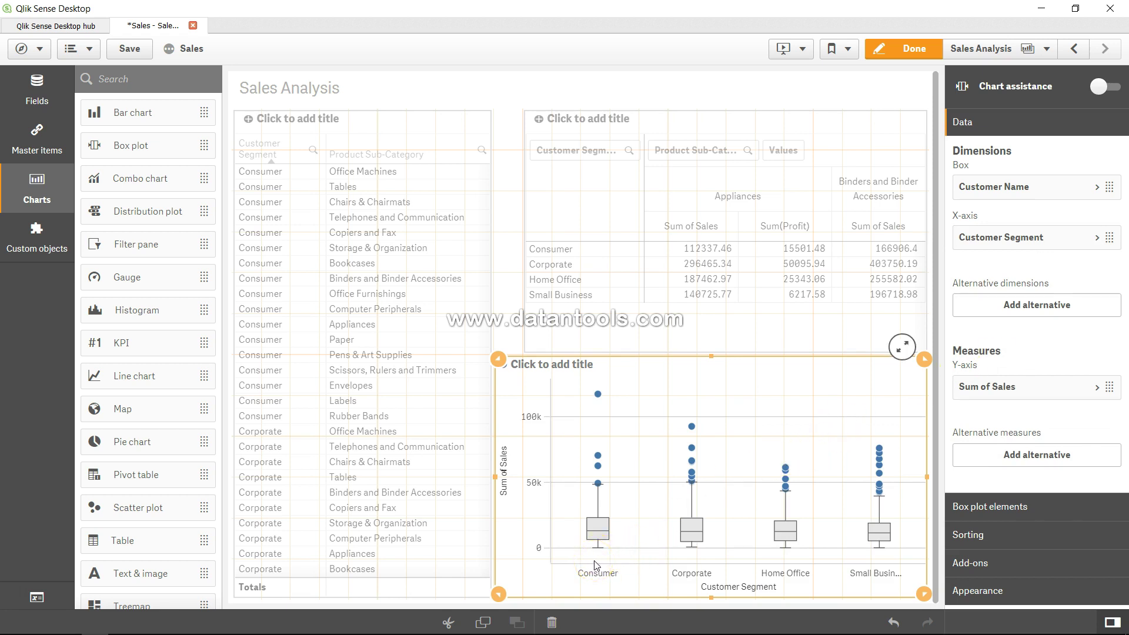
drag(597, 564, 839, 551)
- Leave edit mode and check the outliers, finding Consumer's highest value near 115k
click(920, 52)
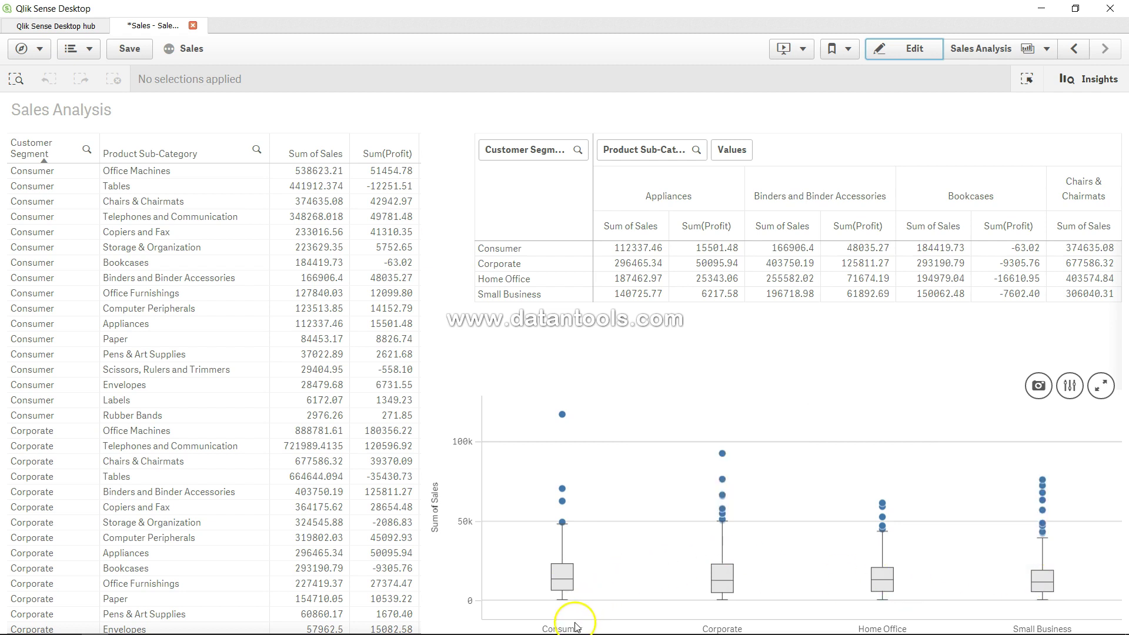
mouse_move(563, 416)
- Place a filter pane at the sheet's top-left using the Product Category dimension
click(911, 52)
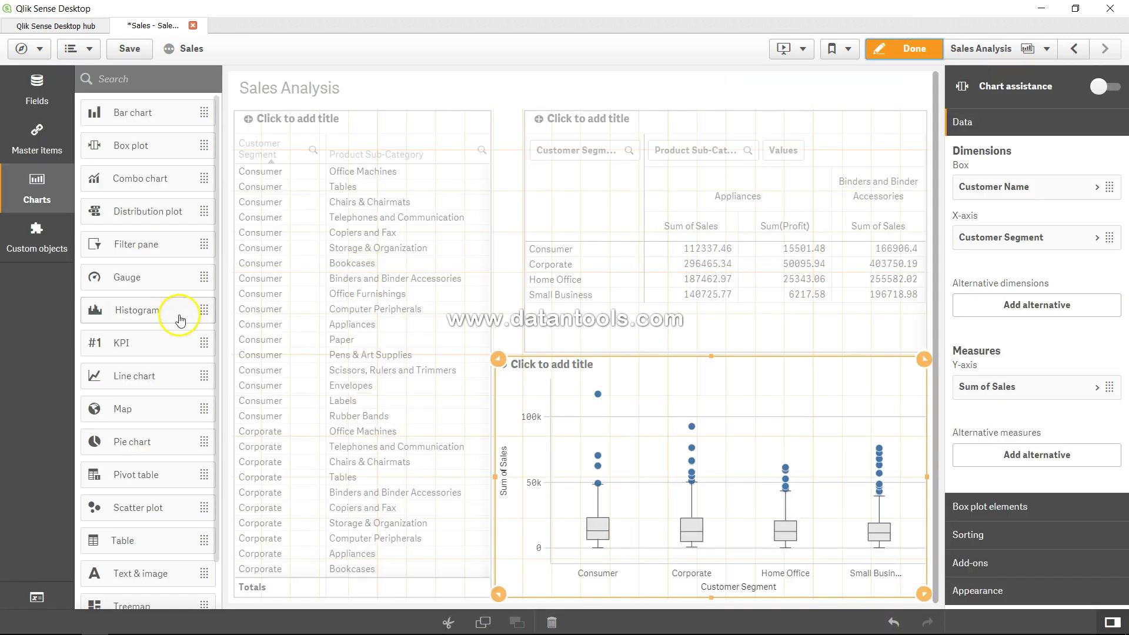
drag(152, 245, 353, 119)
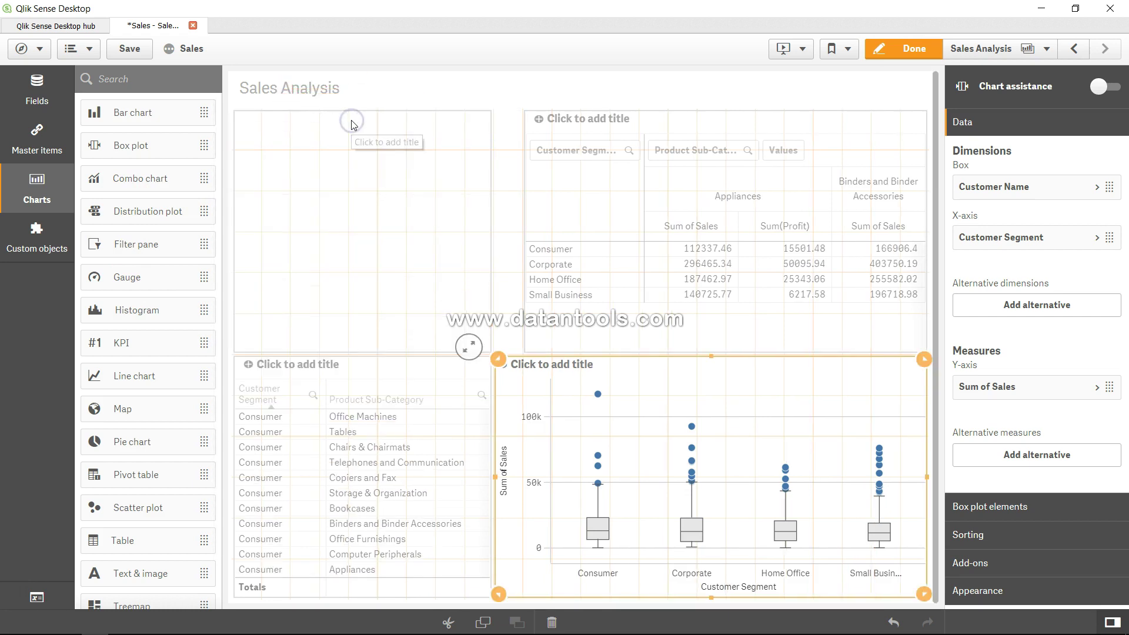
click(377, 244)
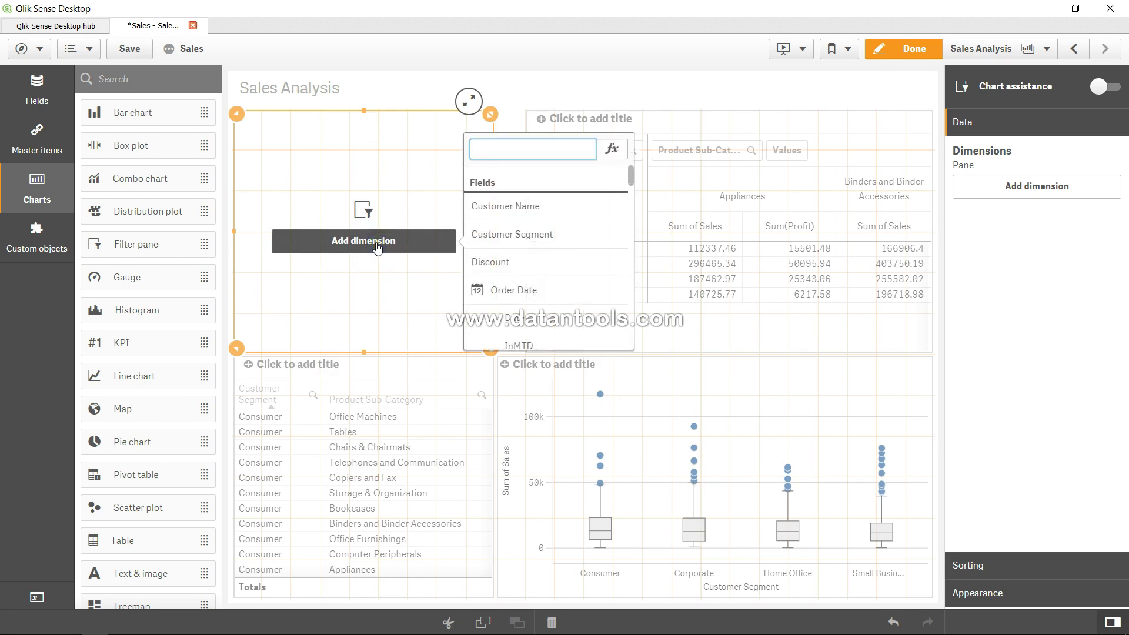
scroll(517, 282, down, 10)
scroll(509, 298, up, 5)
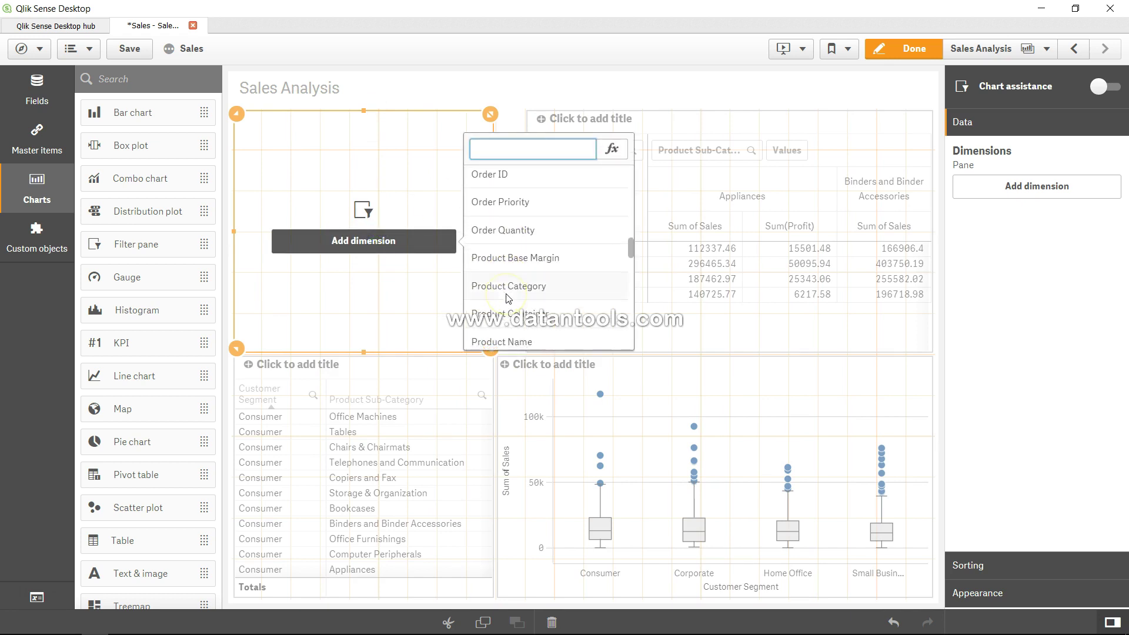
click(525, 286)
click(524, 286)
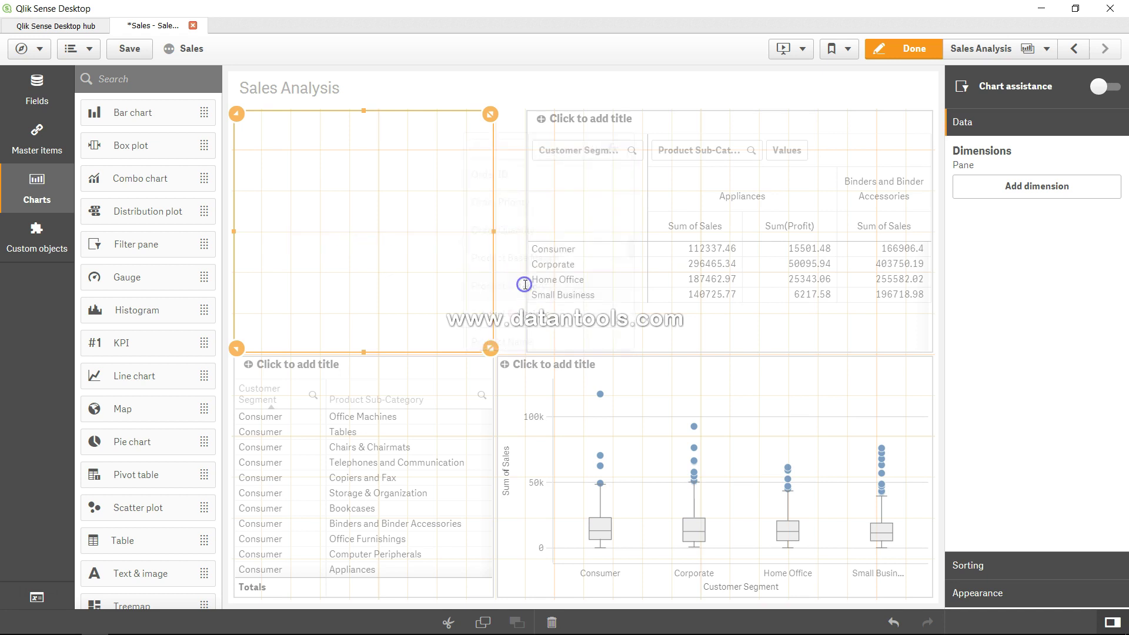
- Exit edit mode and select Furniture in the Product Category filter pane, giving Sum of Sales 5178590.542
click(903, 51)
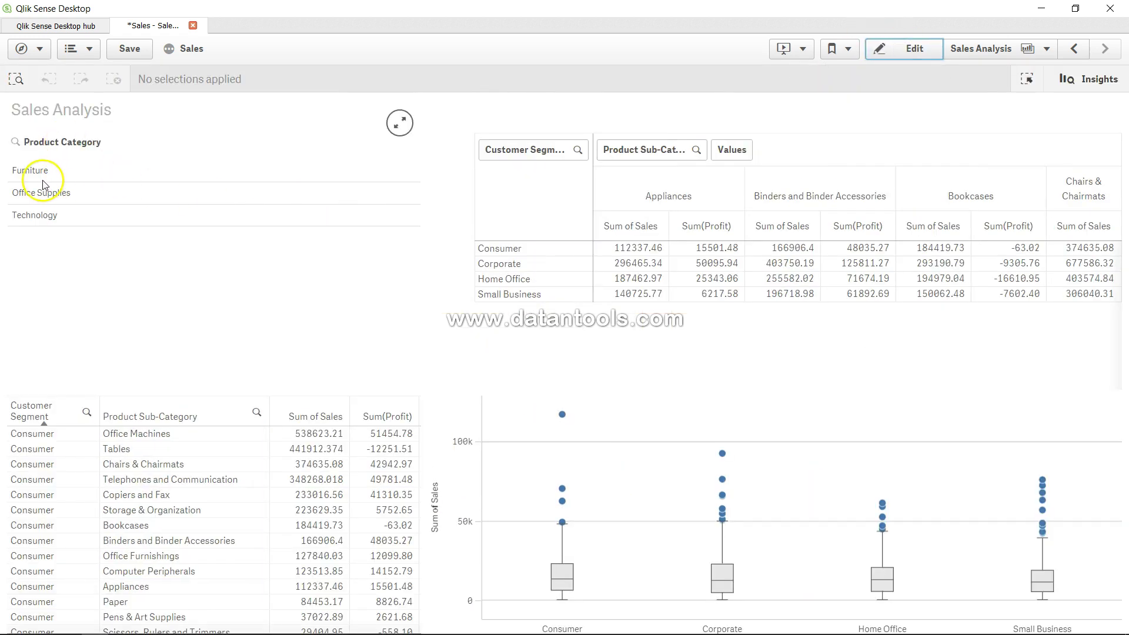
mouse_move(599, 525)
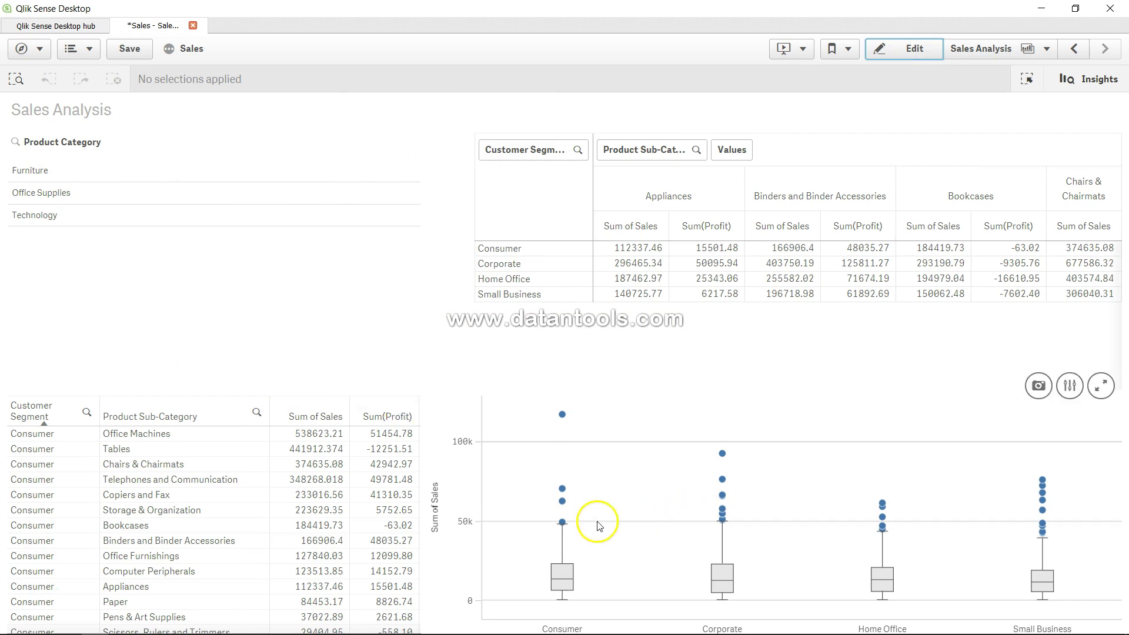
click(32, 172)
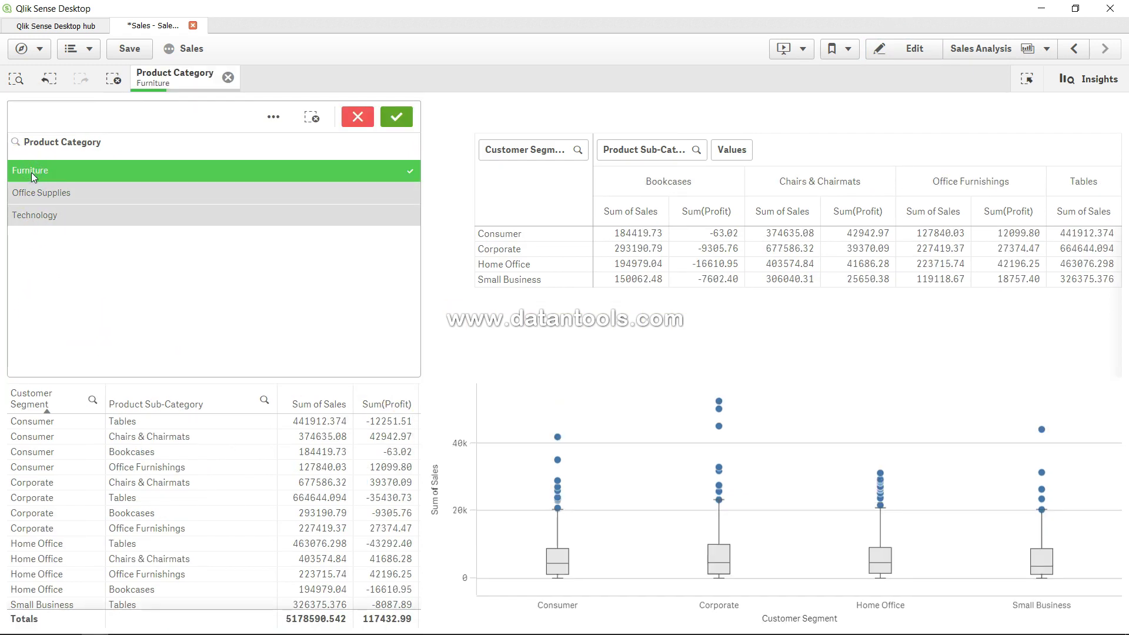
mouse_move(534, 471)
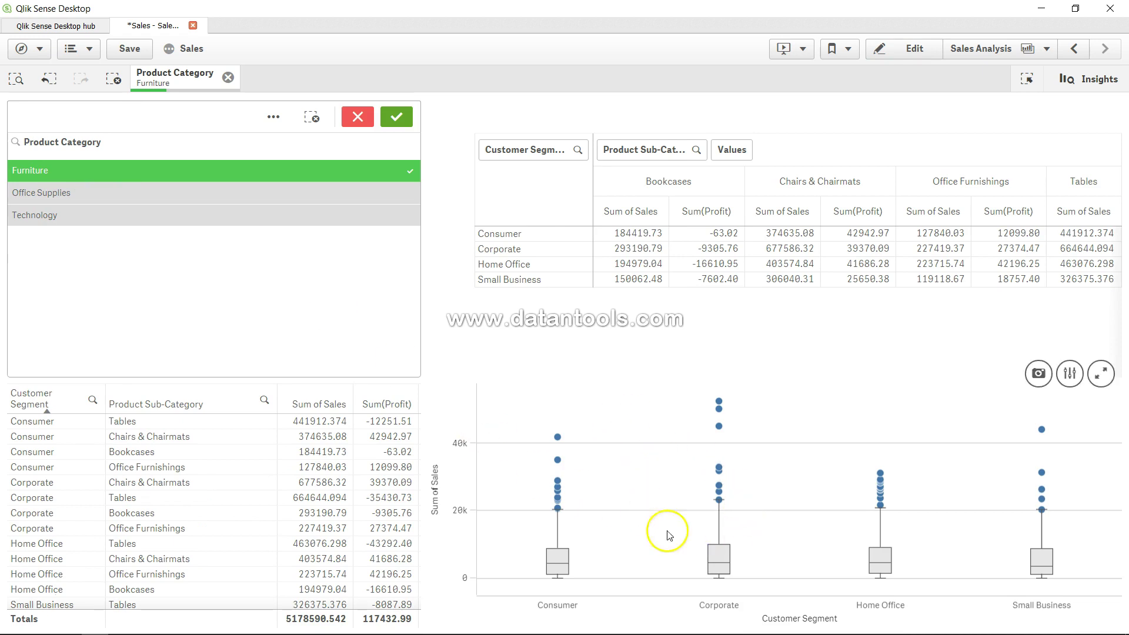